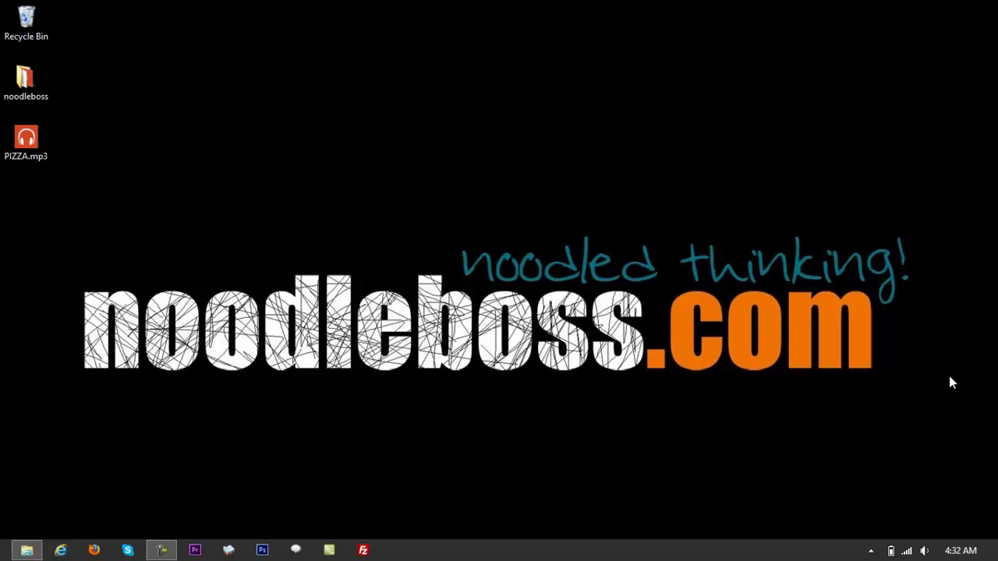
Move the PIZZA.mp3 desktop icon around, then bring up the Windows 8 Start screen
mouse_move(39, 155)
left_mouse_down()
mouse_move(314, 151)
mouse_move(41, 147)
left_mouse_up()
left_click(375, 146)
left_click_drag(48, 154, 120, 161)
left_click(8, 554)
Launch Adobe Audition CS6 and name the new multitrack session CHIPREC01
left_click(392, 386)
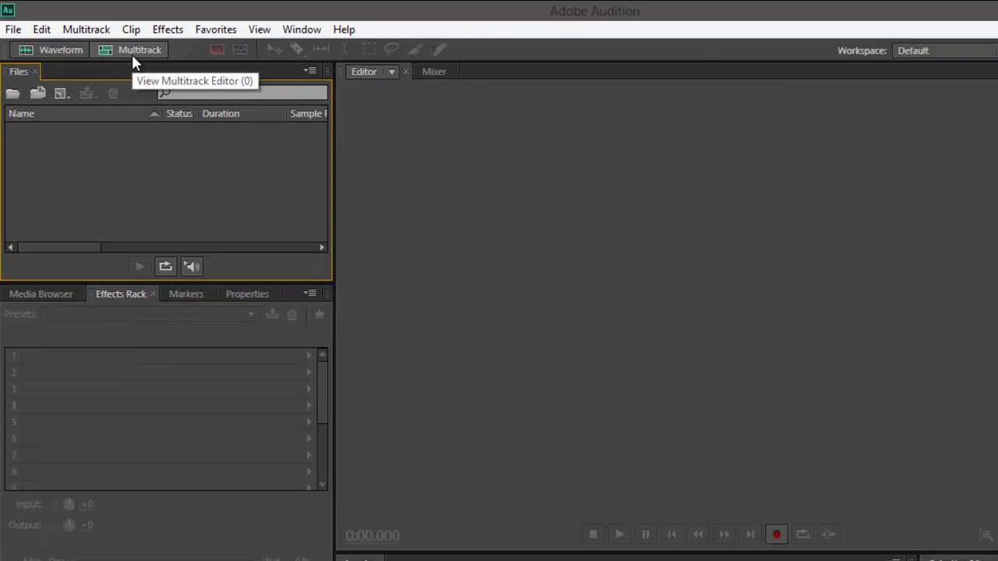
left_click(133, 52)
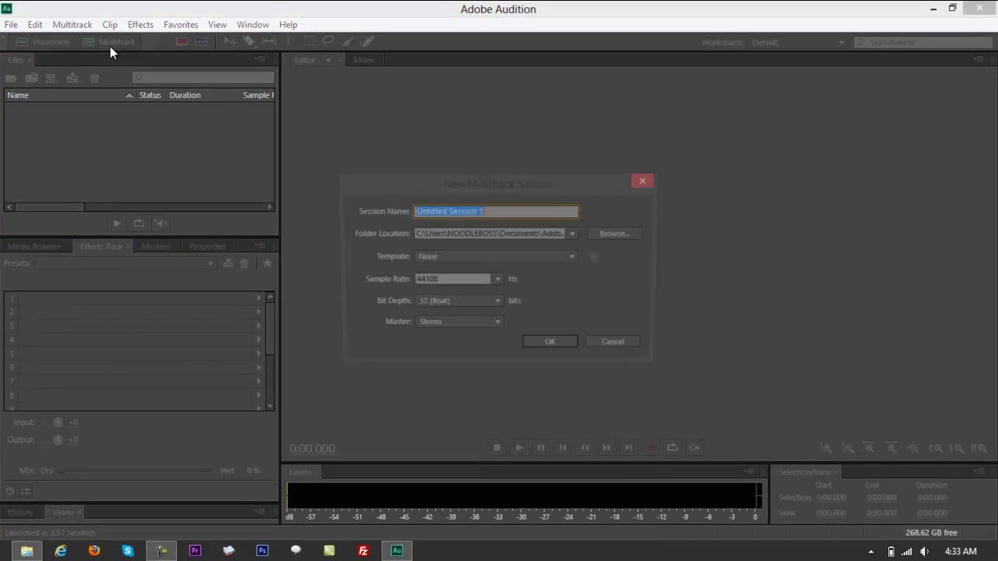
type("CHI")
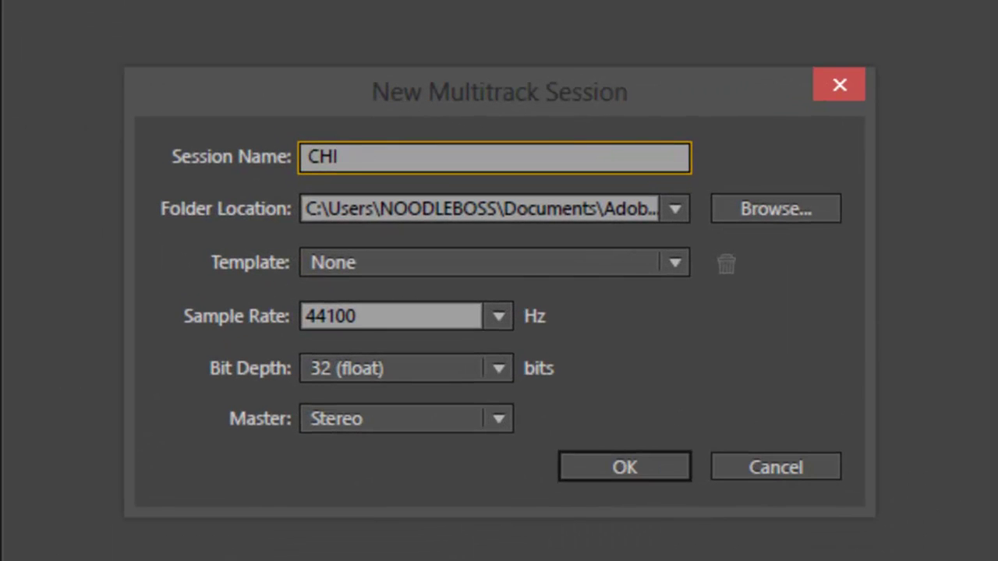
type("PREC01")
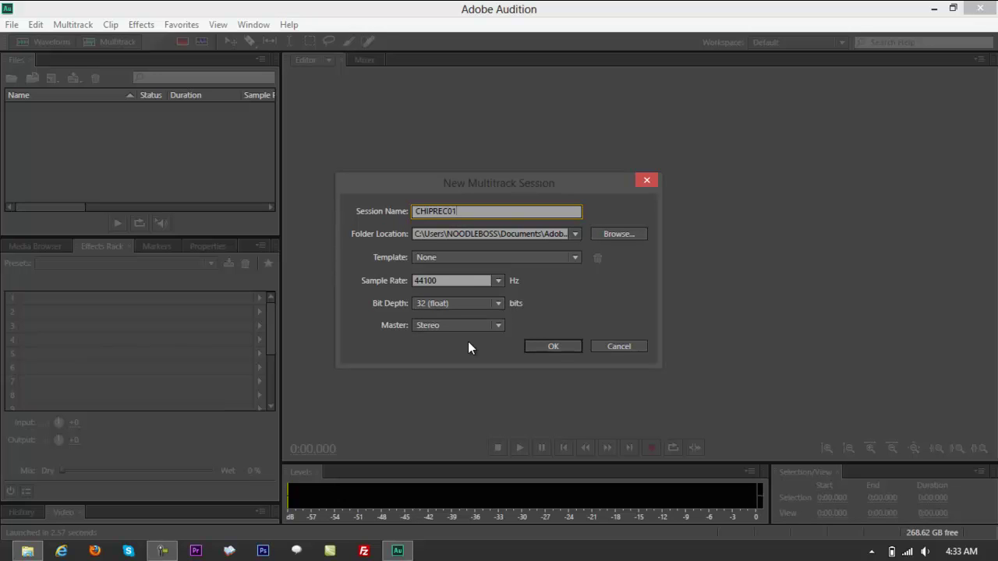
Create the CHIPREC01 session and make its tracks taller
left_click(554, 348)
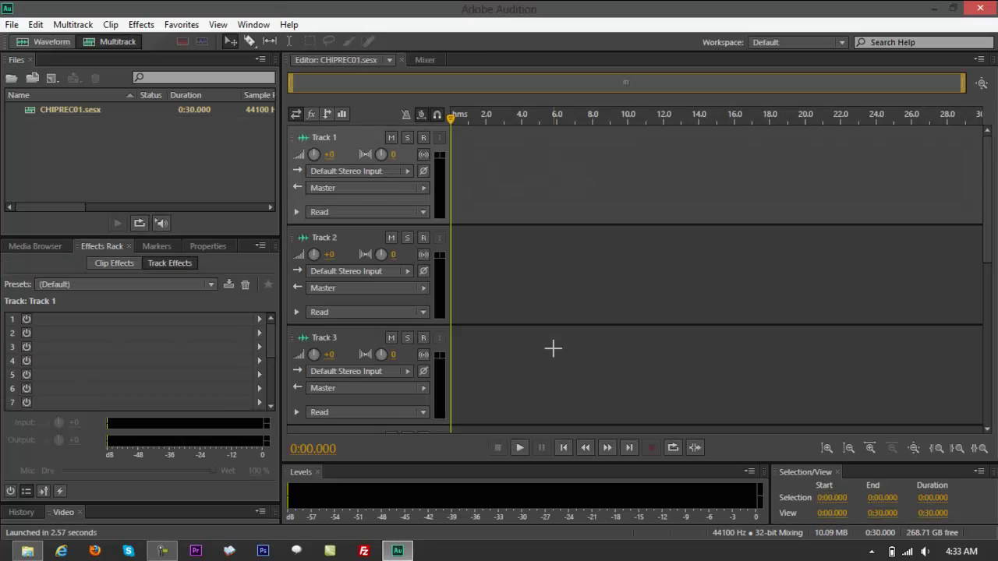
mouse_move(24, 552)
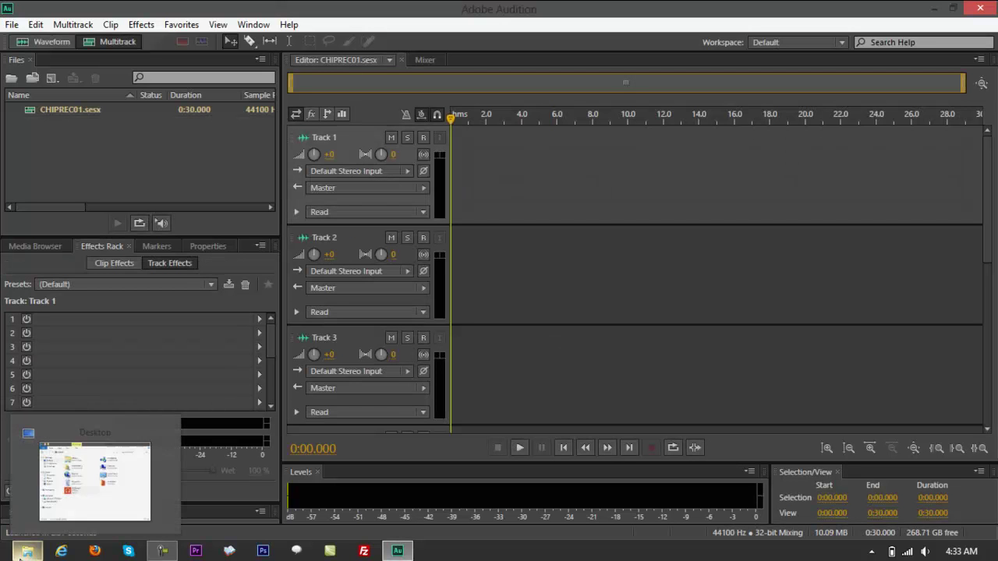
left_click(826, 449)
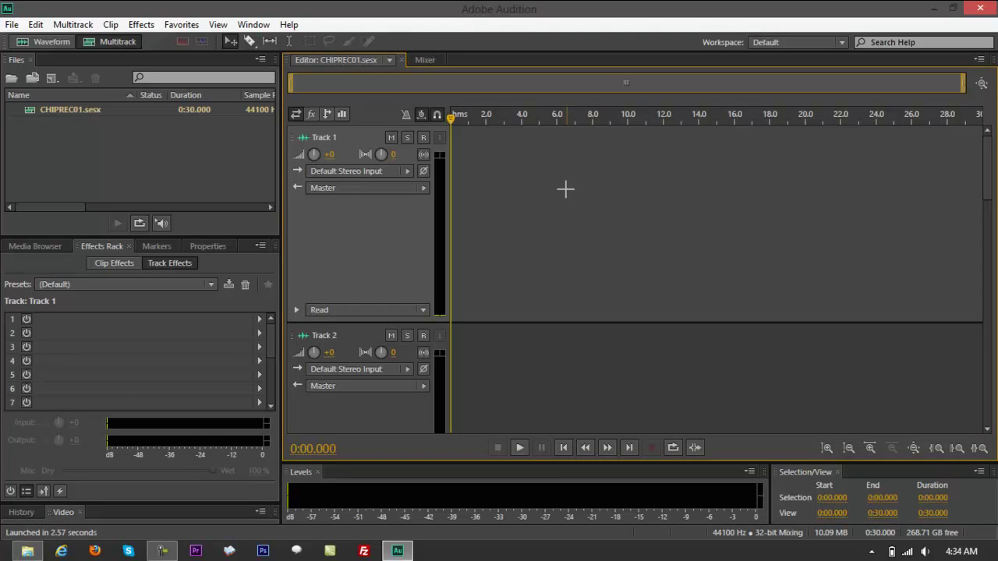
Drag PIZZA.mp3 from File Explorer onto Track 1 so the clip starts at 0:00
left_click(27, 552)
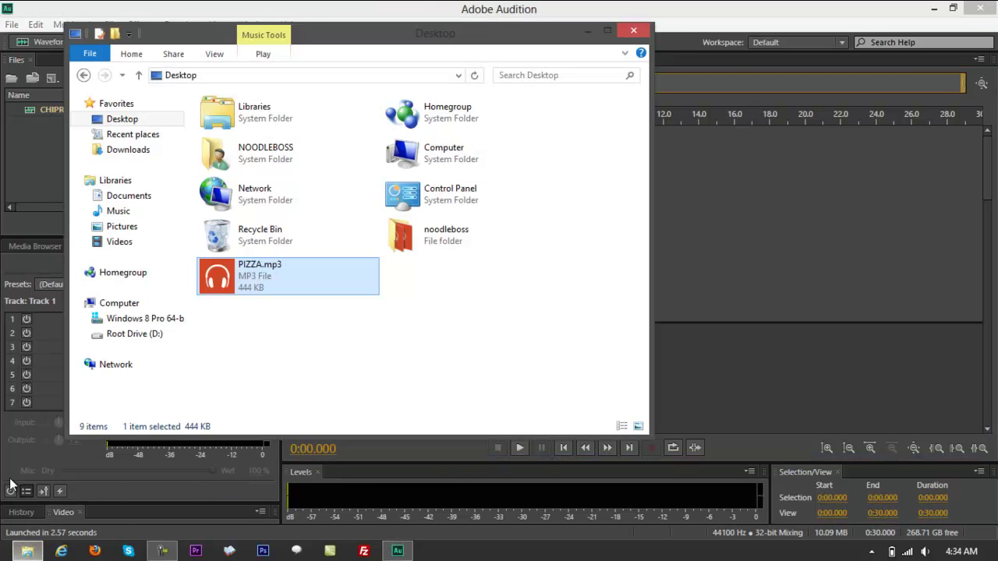
left_click_drag(214, 46, 764, 125)
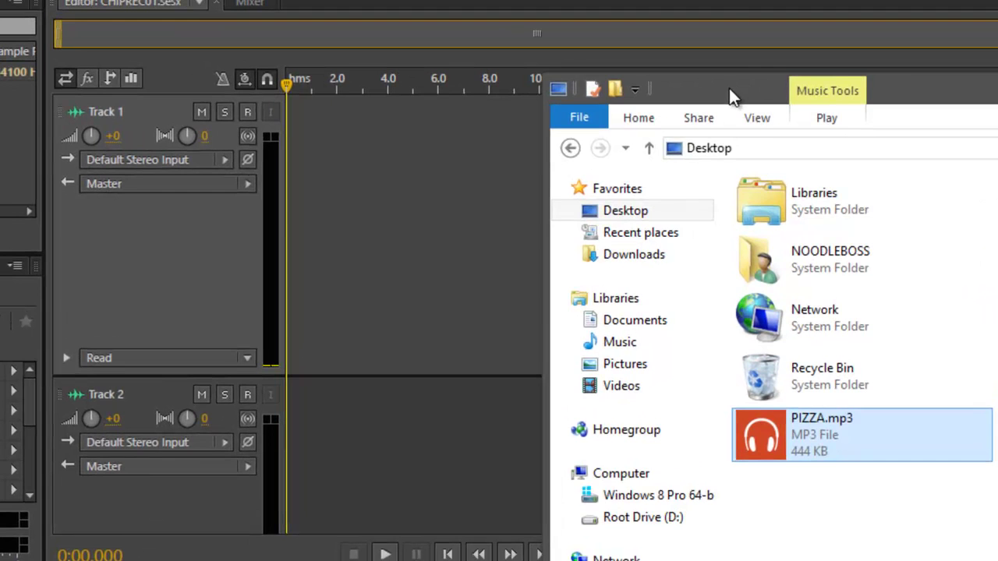
left_click_drag(728, 88, 740, 73)
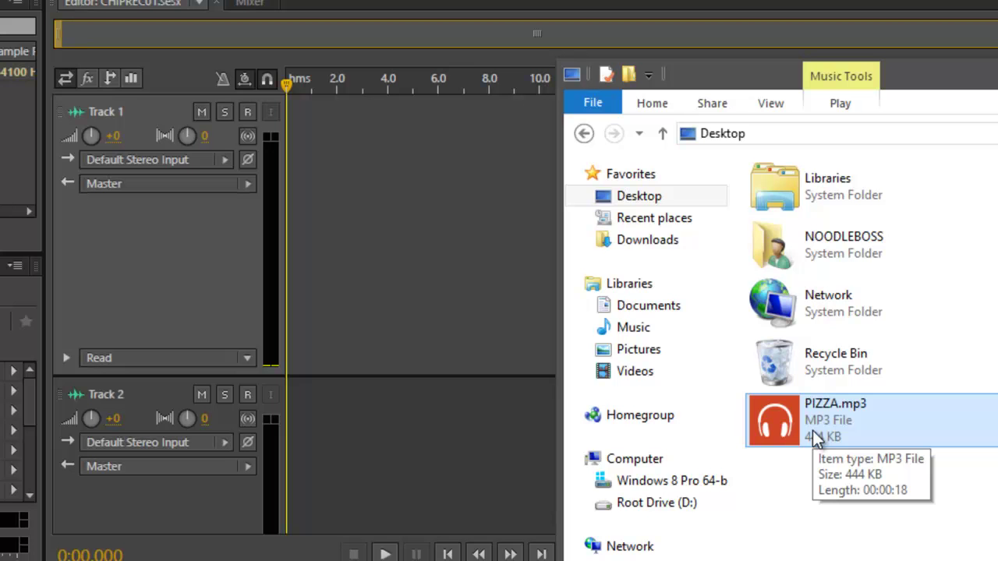
left_click_drag(812, 431, 372, 226)
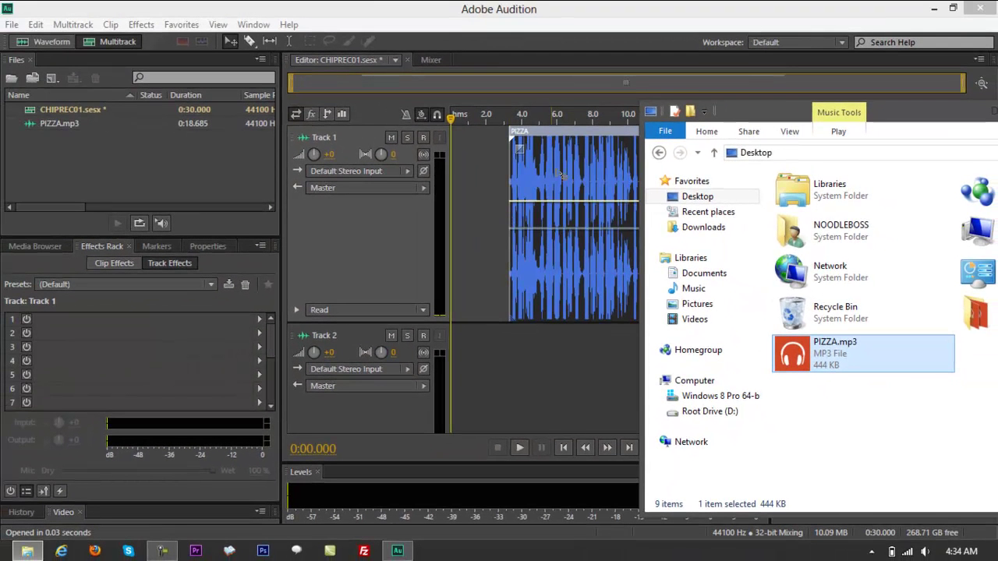
left_click_drag(580, 136, 526, 134)
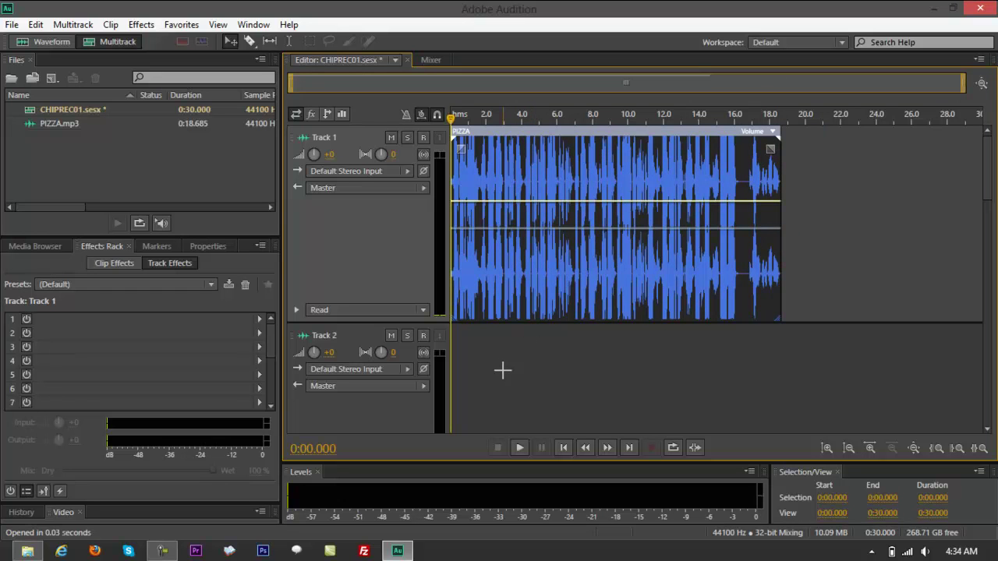
Play back the 18.6-second PIZZA clip on Track 1 to hear the original voice
key("space")
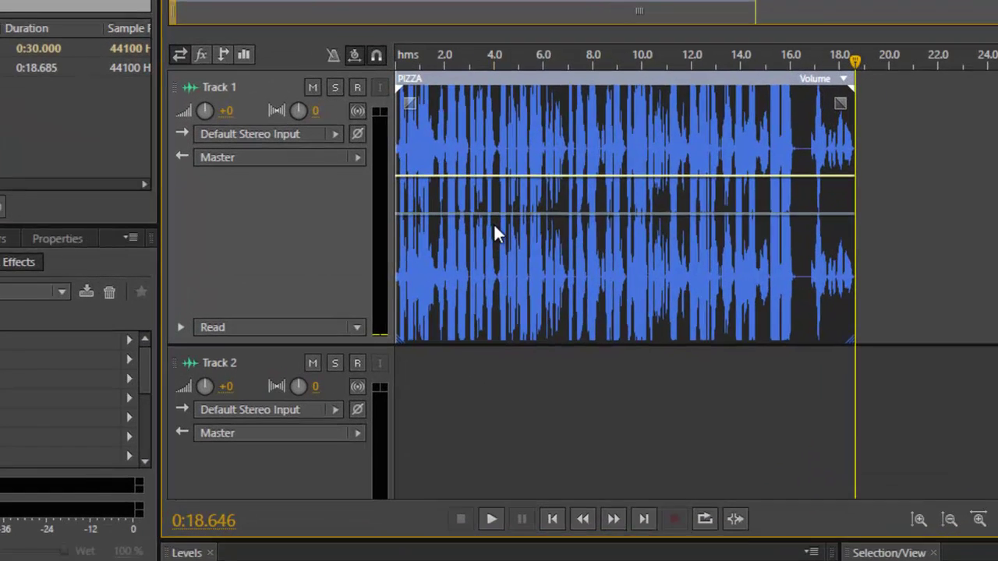
Open Stretch Properties for the PIZZA clip from its Stretch submenu
right_click(495, 227)
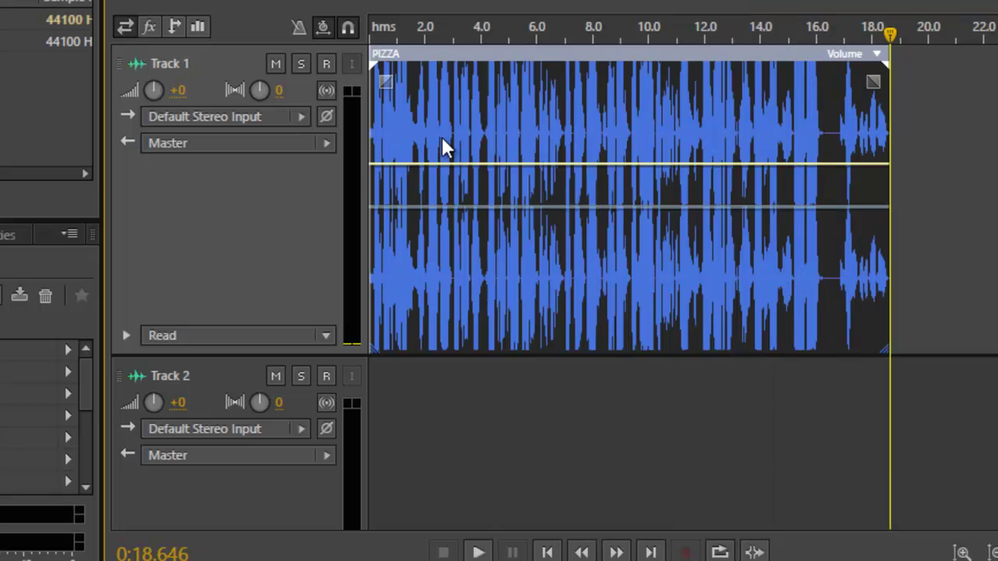
right_click(441, 146)
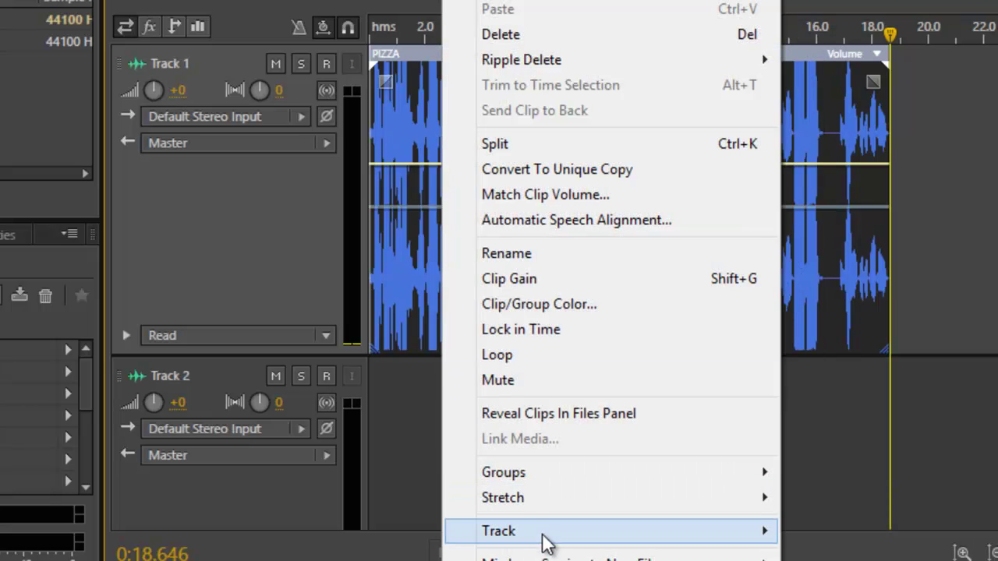
mouse_move(537, 498)
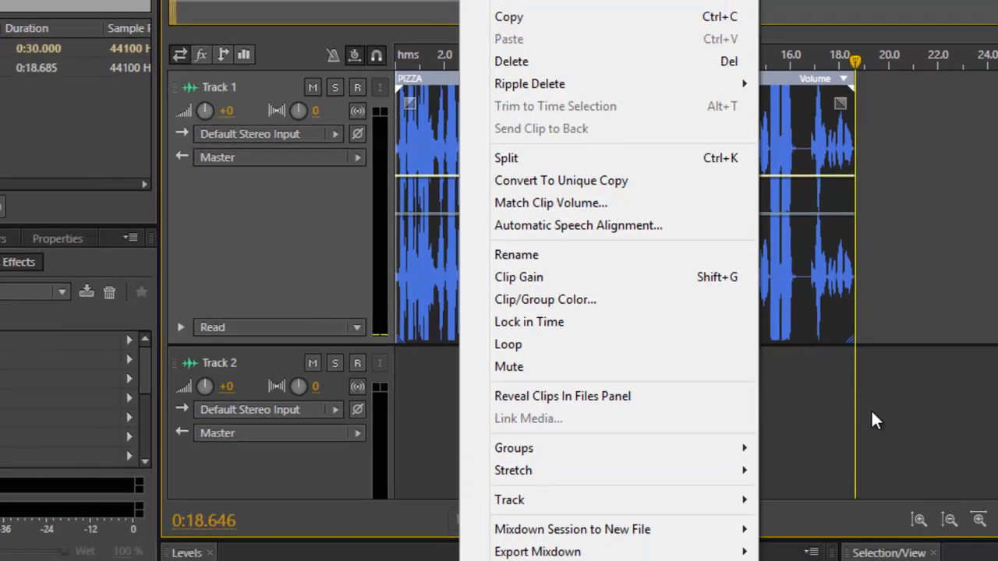
left_click(109, 378)
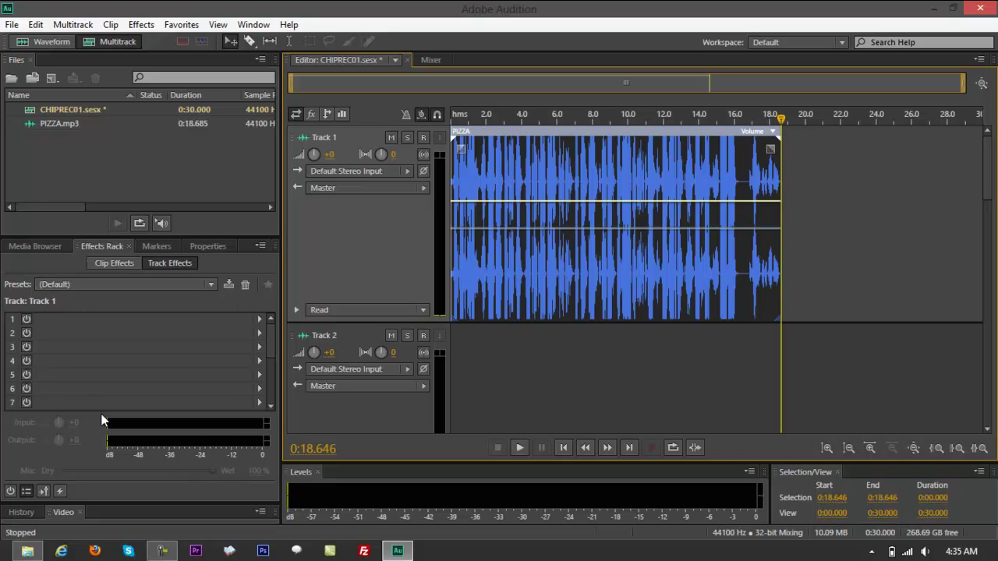
right_click(494, 266)
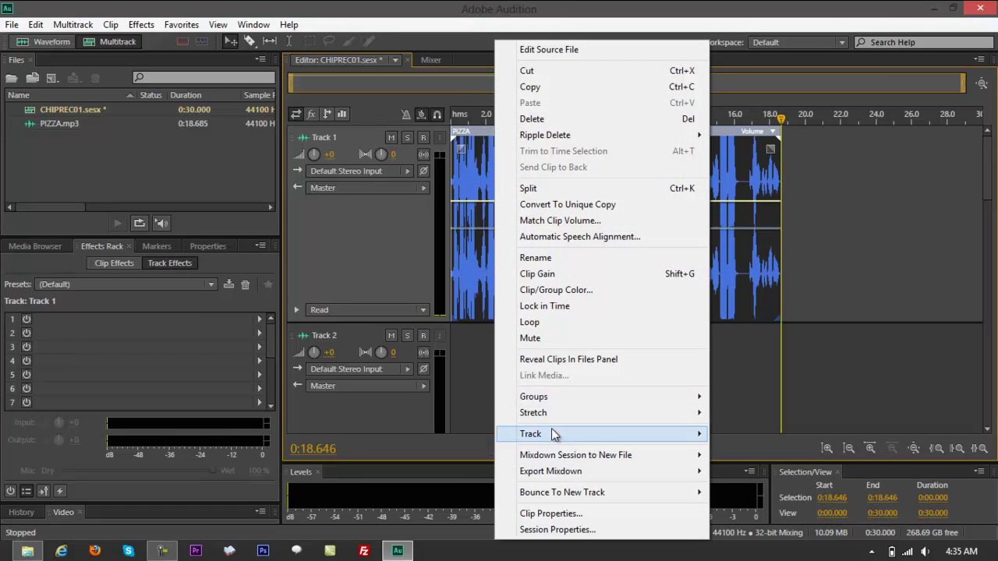
mouse_move(552, 413)
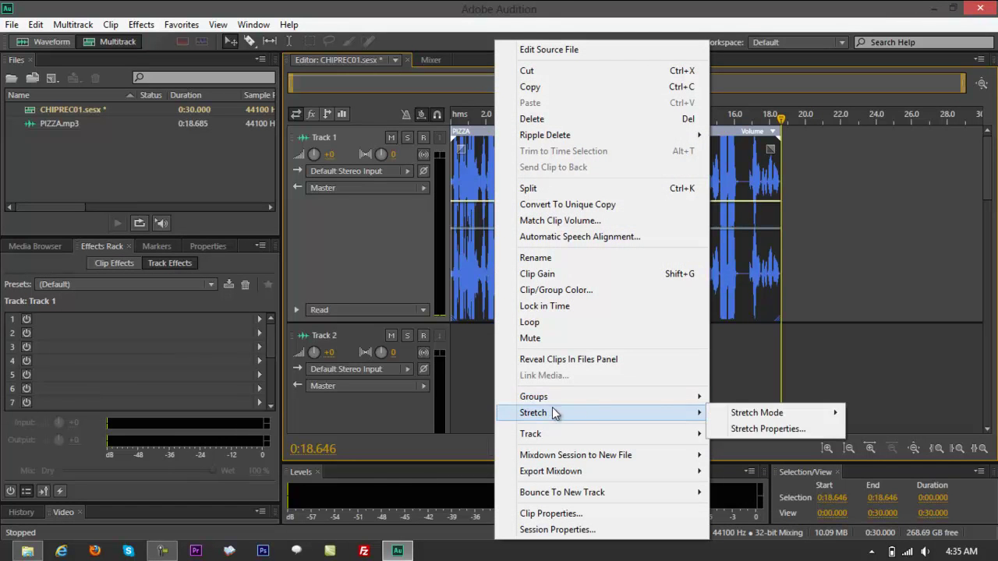
left_click(768, 429)
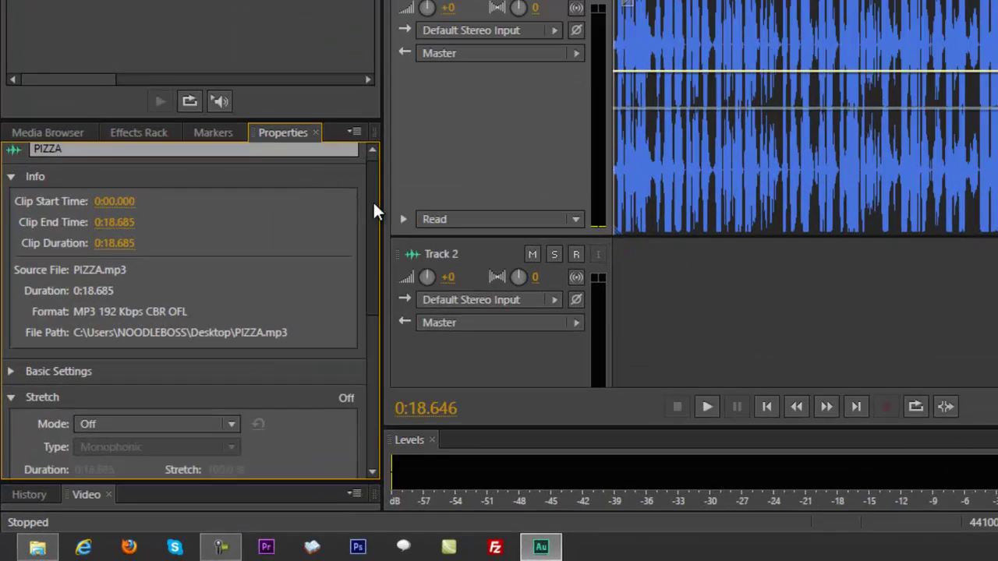
Change the PIZZA clip's stretch mode to Realtime in Properties, leaving it at 100%
left_click_drag(275, 303, 276, 342)
scroll(478, 199, "down", 1)
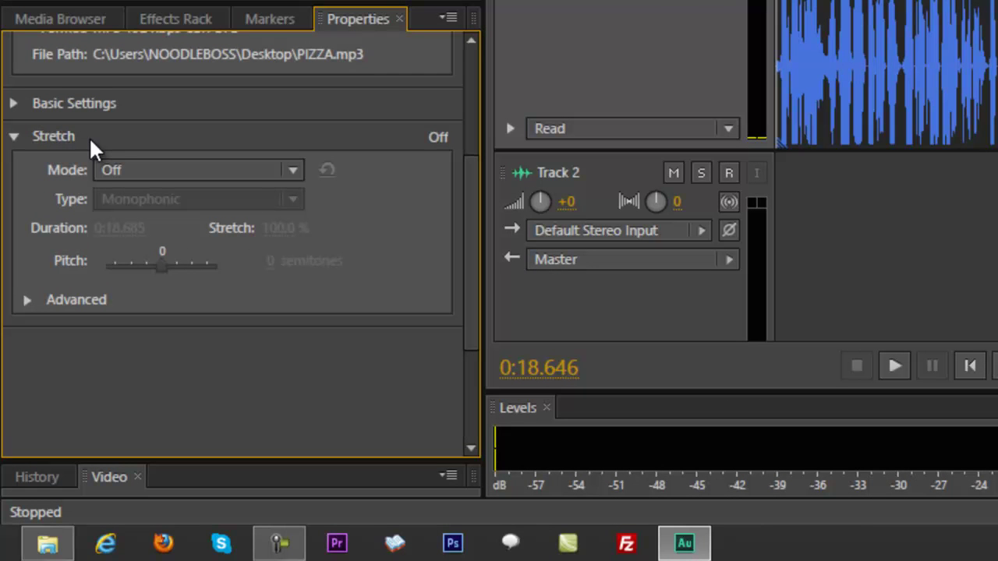
left_click(187, 171)
left_click(173, 226)
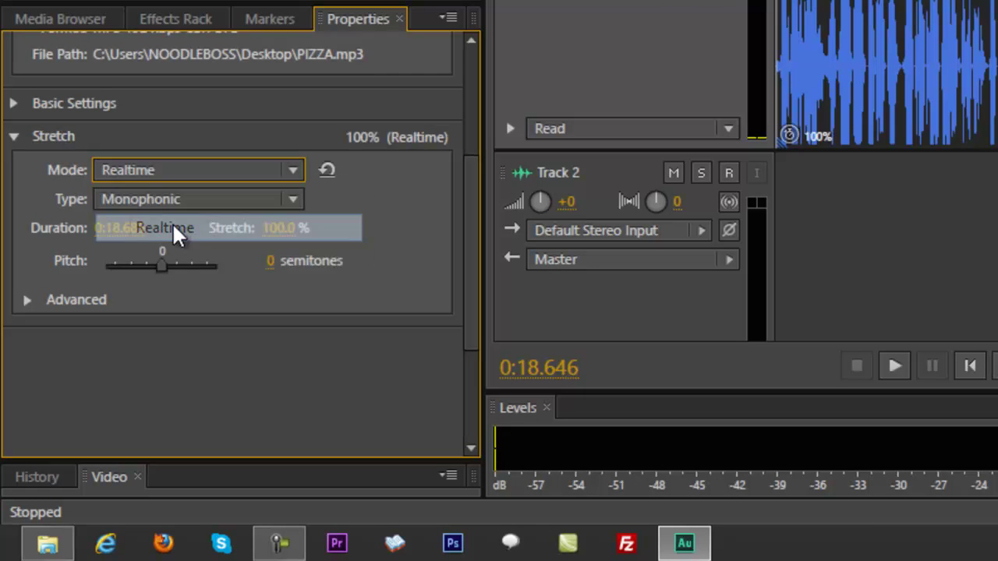
left_click(173, 169)
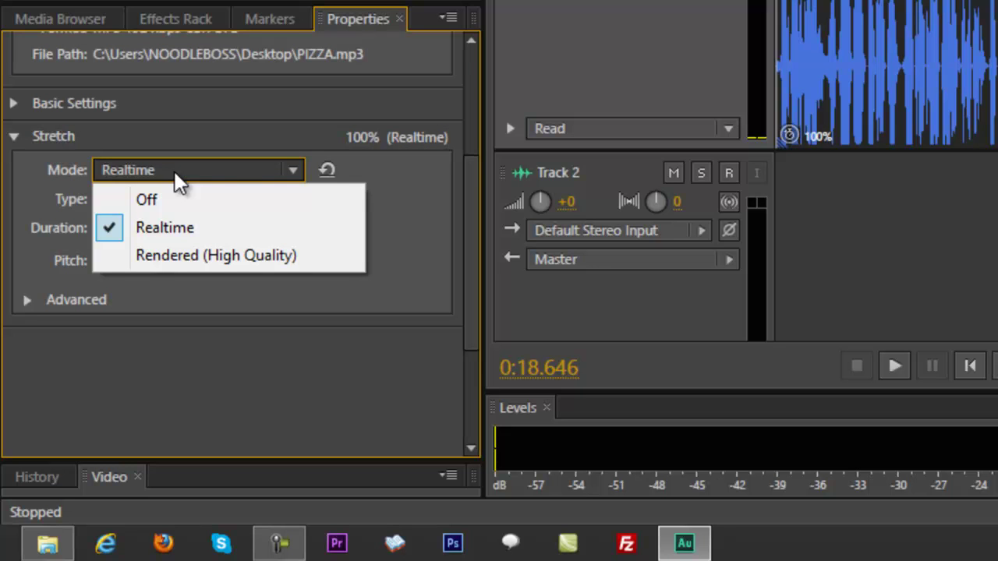
left_click(955, 226)
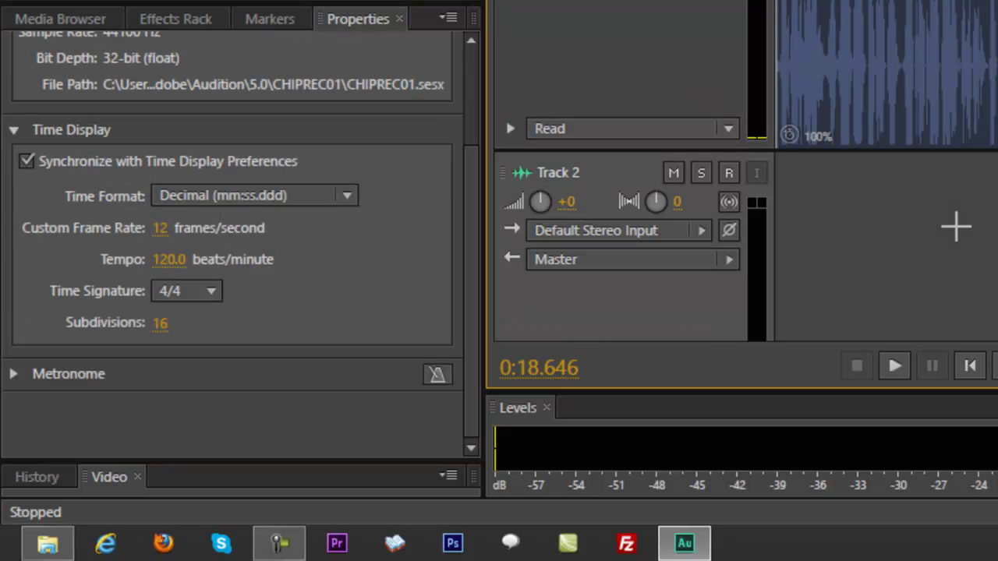
Stop playback and undo twice to remove the PIZZA clip from Track 1
key("space")
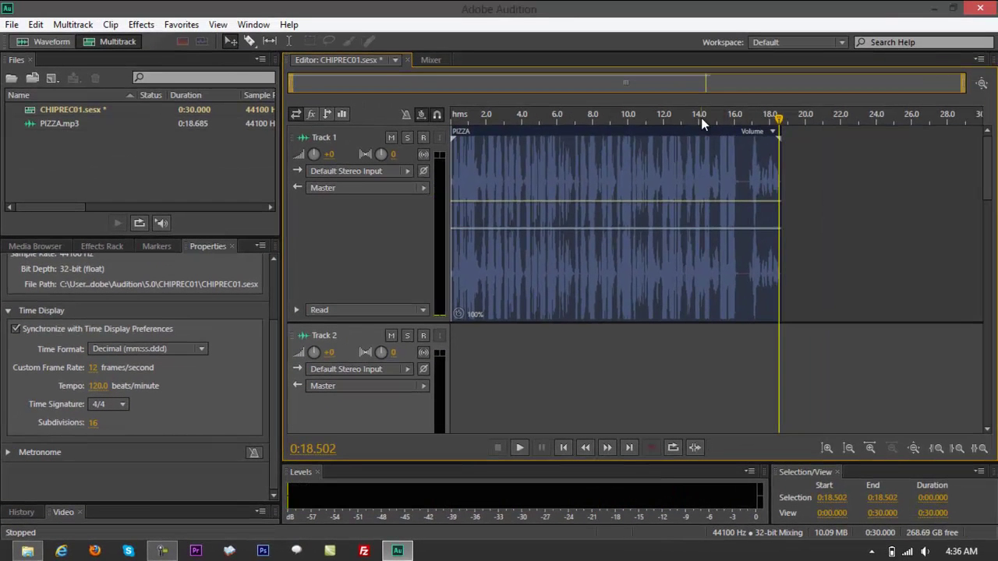
left_click(701, 117)
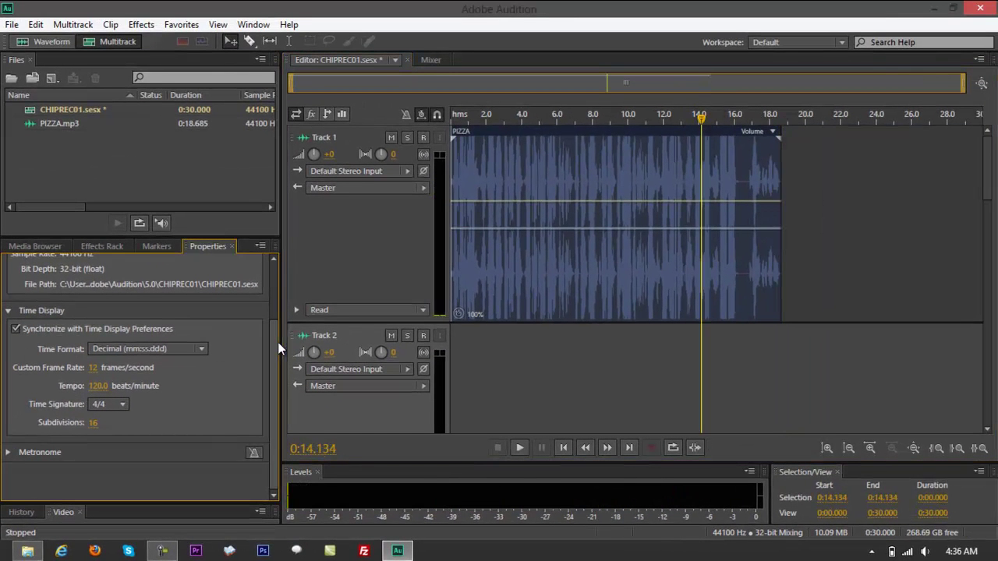
left_click_drag(278, 342, 268, 269)
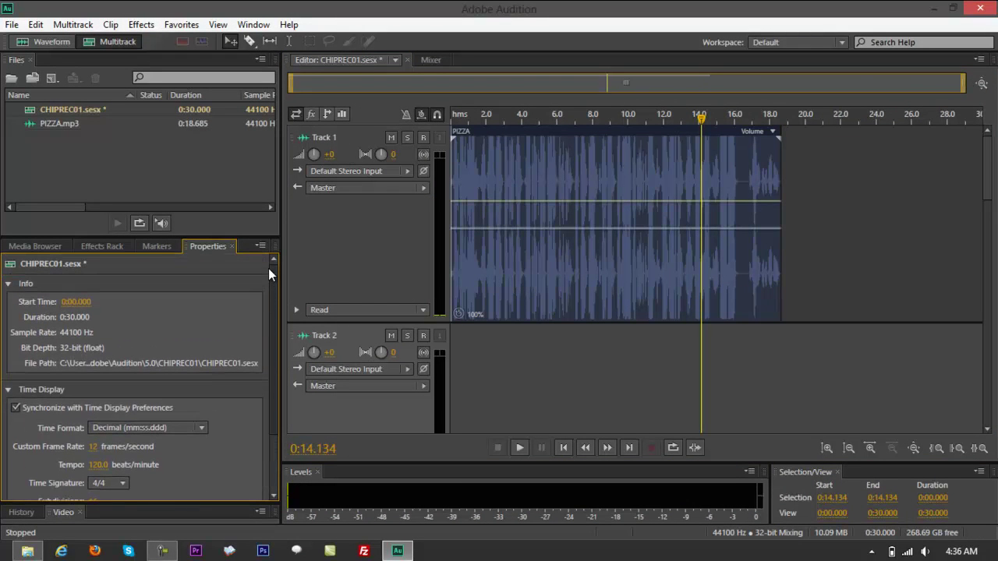
key("ctrl+z")
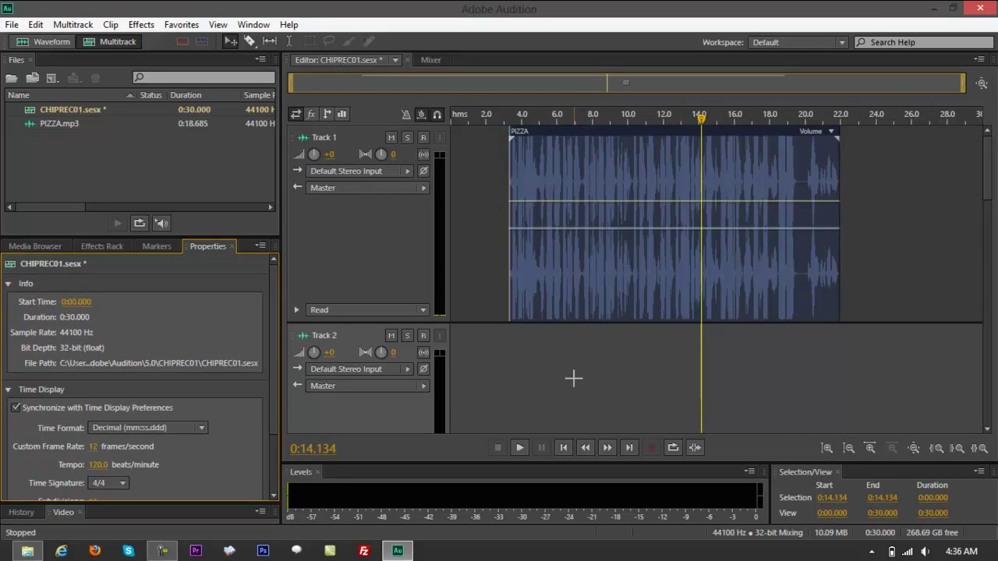
key("ctrl+z")
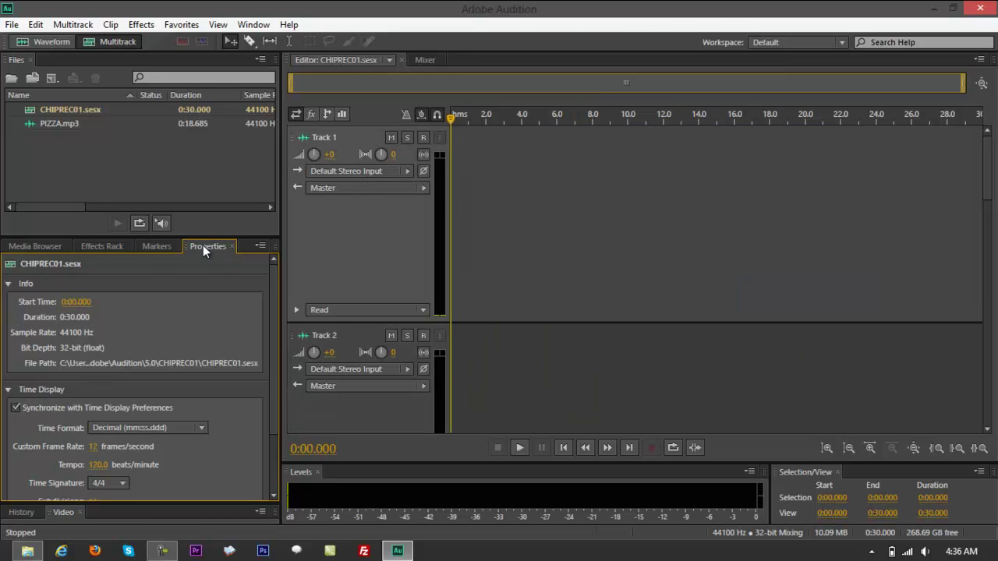
Bring PIZZA.mp3 from the Desktop folder back onto Track 1, starting at 0 seconds
left_click(157, 247)
left_click(28, 551)
left_click_drag(850, 351, 524, 204)
left_click_drag(585, 152, 516, 156)
Open the clip's Stretch Properties, choose Realtime mode and raise pitch to 9.82 semitones
right_click(592, 175)
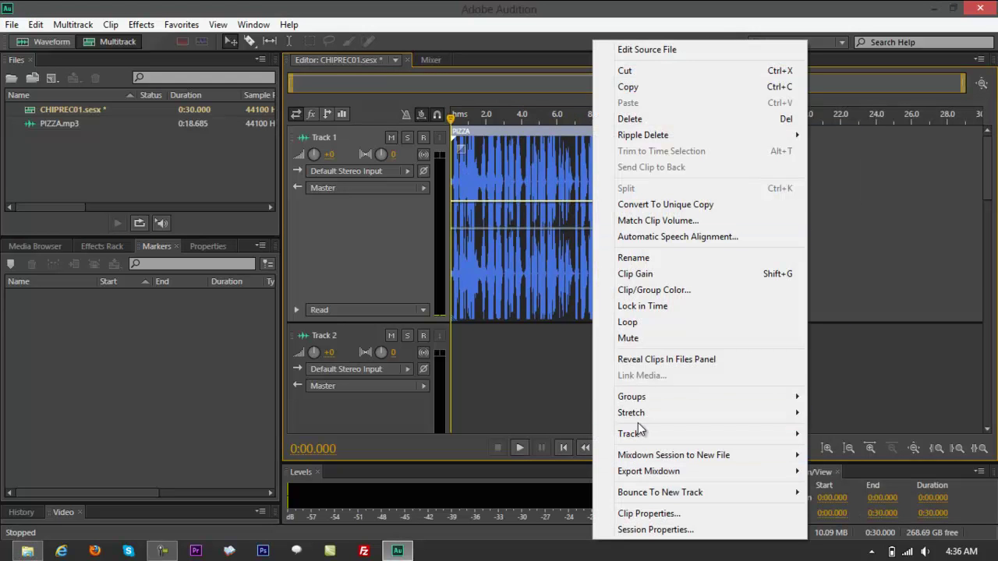
mouse_move(637, 414)
left_click(844, 429)
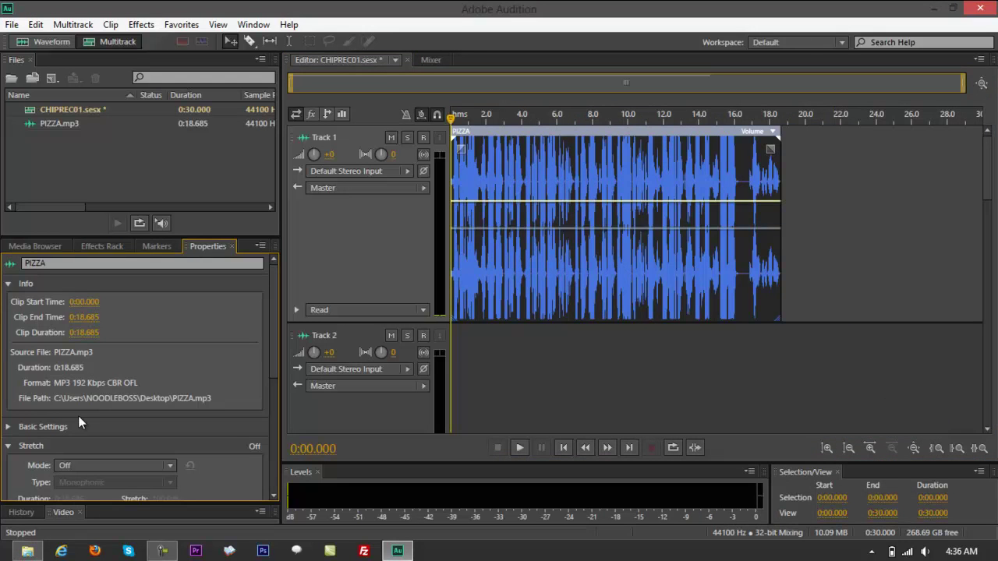
left_click_drag(274, 322, 274, 398)
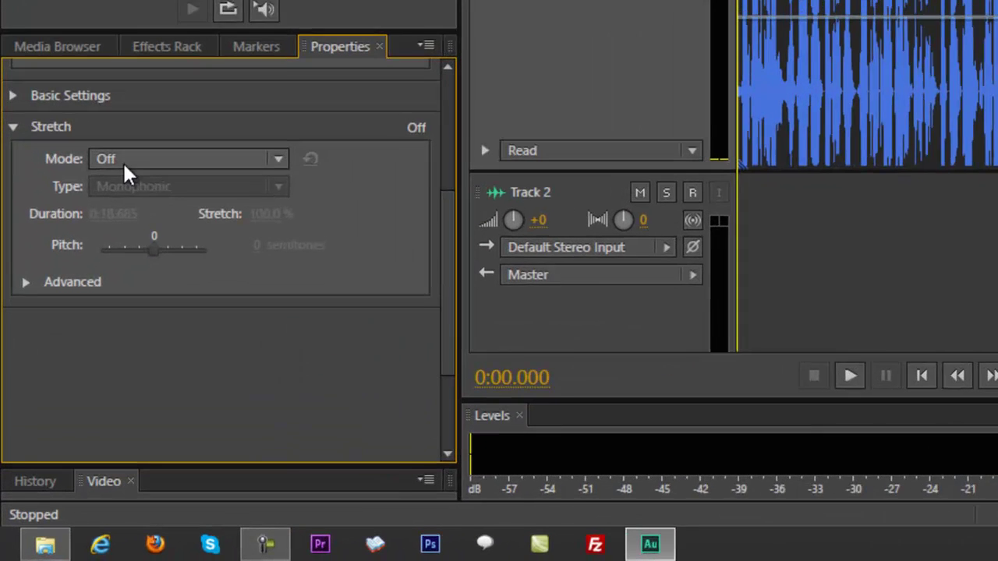
left_click(81, 318)
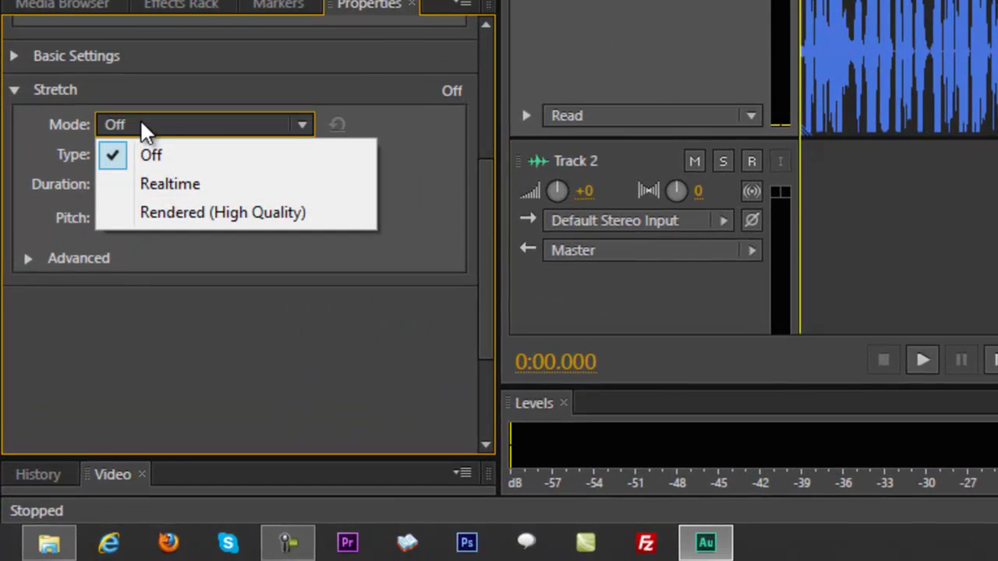
left_click(131, 184)
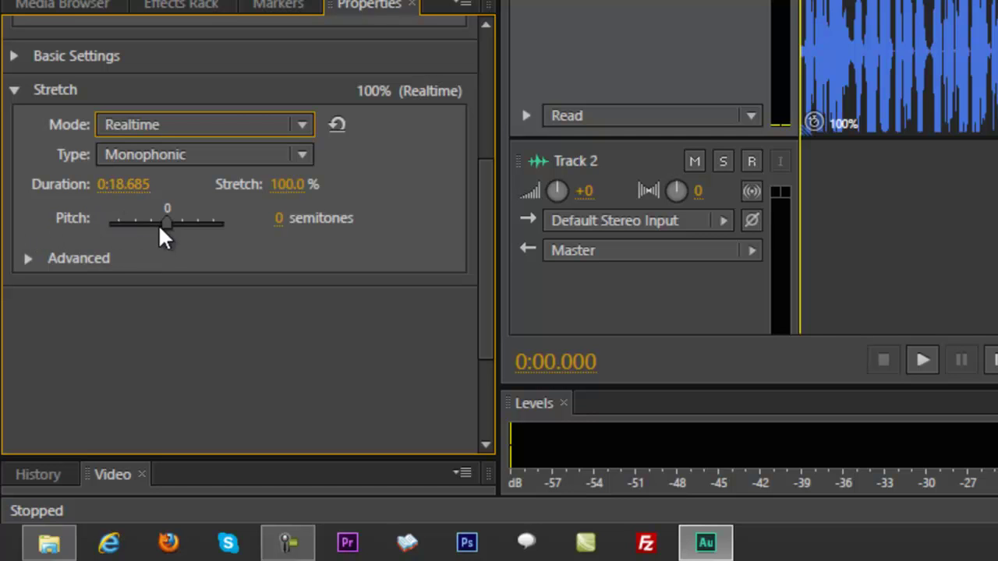
left_click_drag(169, 222, 186, 227)
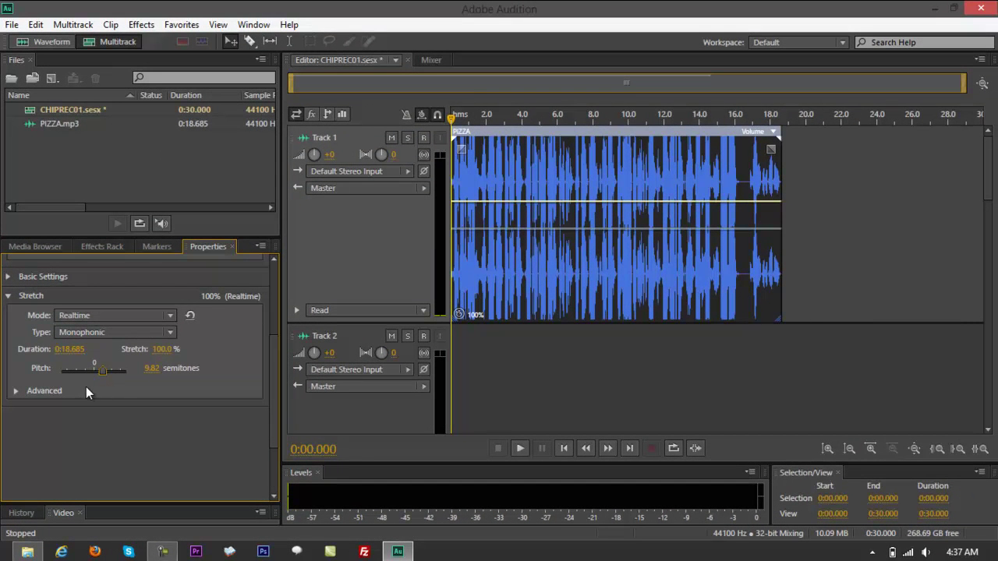
left_click_drag(274, 401, 276, 381)
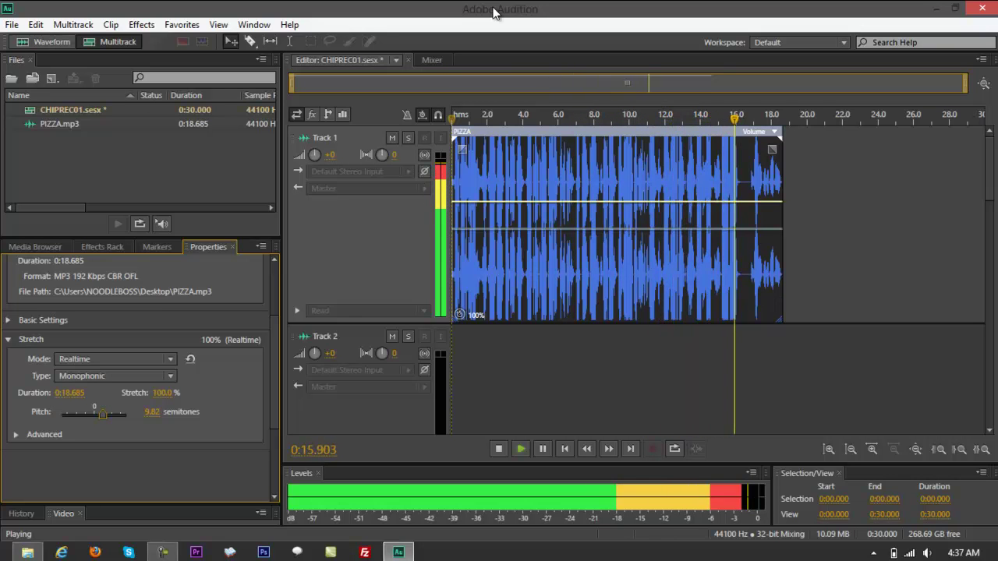
key("space")
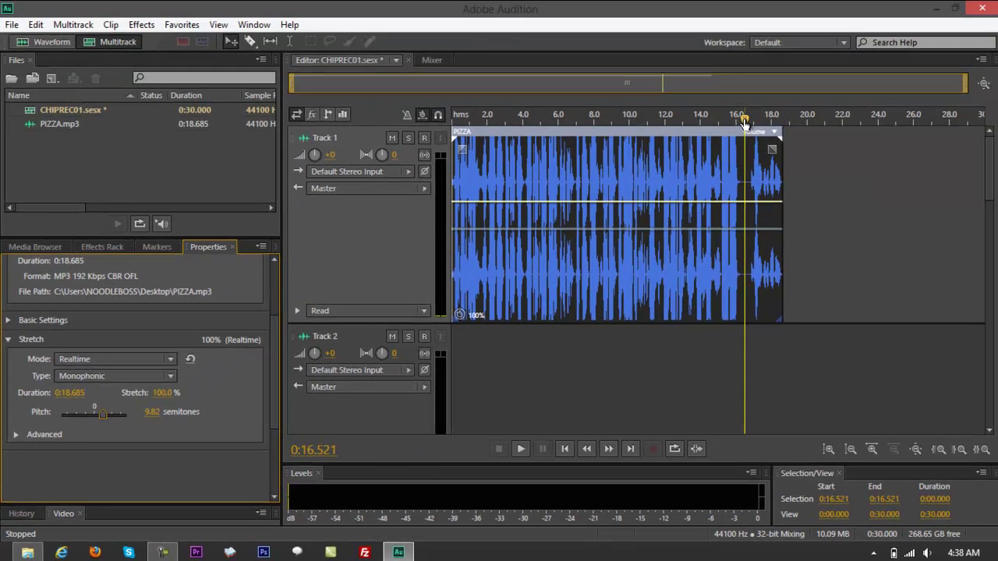
Set the clip's Stretch value to 98%, then adjust it to a final 80%, ending at 0:14.948
left_click_drag(744, 122, 782, 121)
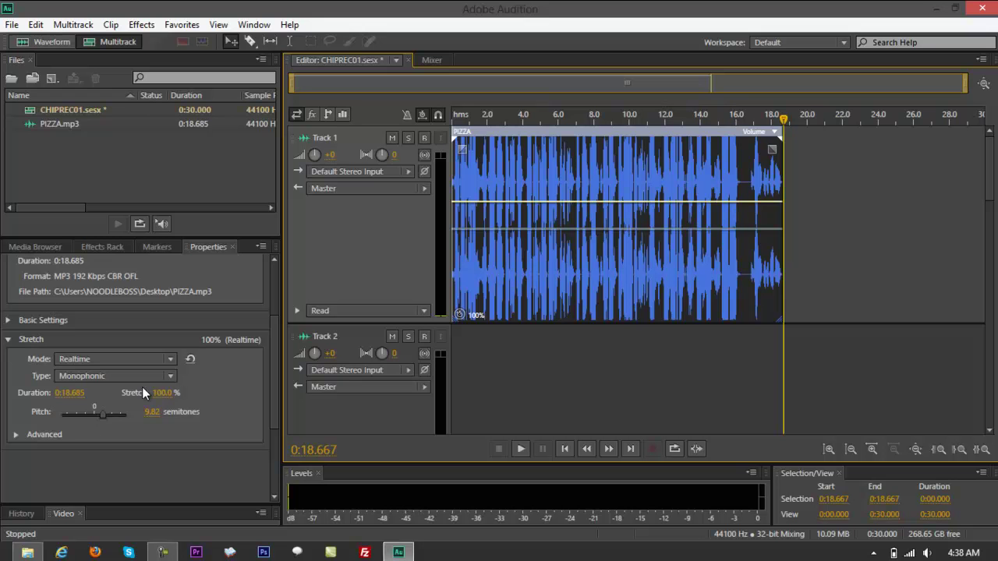
left_click(170, 394)
type("98")
key("Return")
left_click_drag(163, 394, 156, 402)
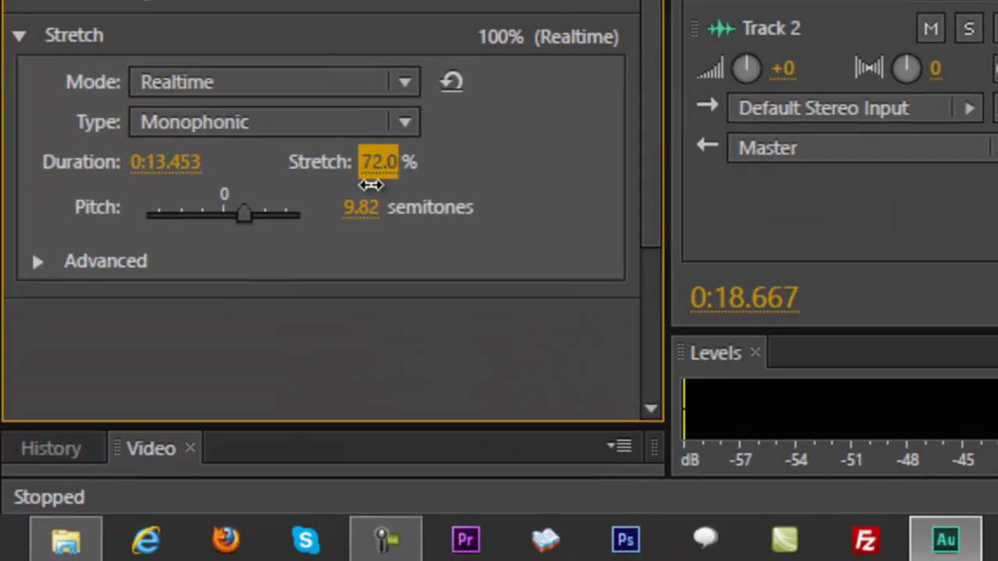
left_click_drag(370, 184, 387, 189)
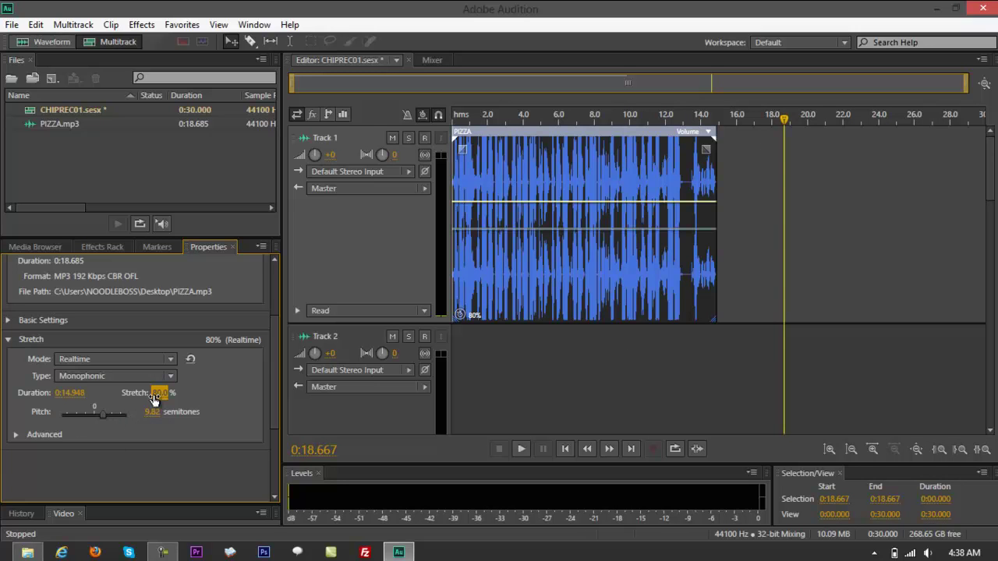
left_click(784, 119)
left_click_drag(784, 118, 452, 117)
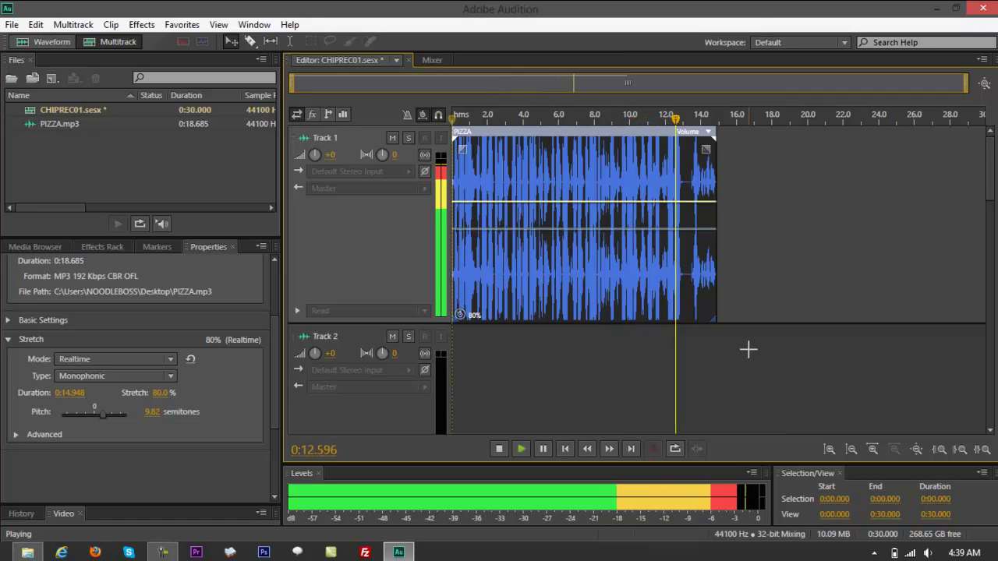
key("space")
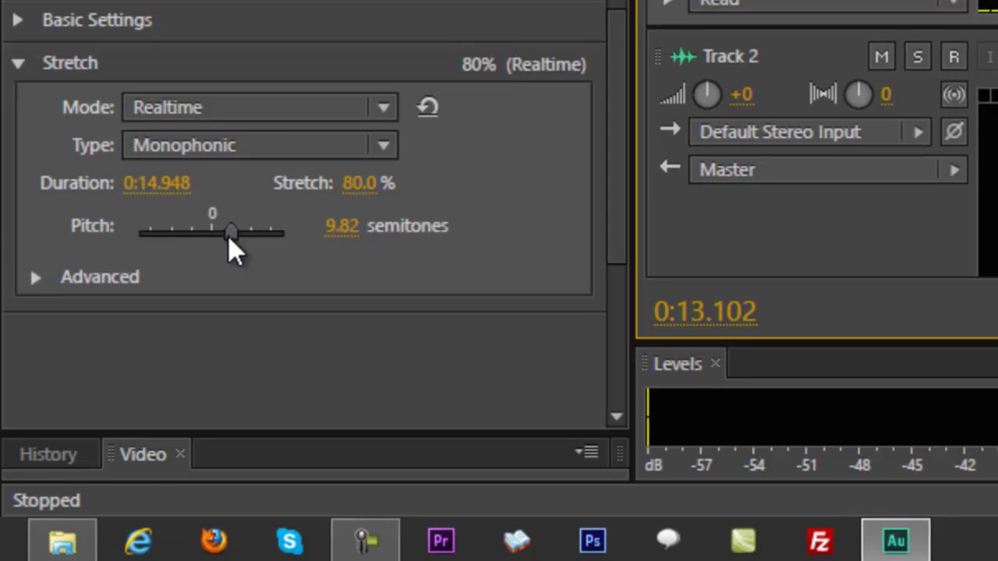
Raise the pitch to 29.45 semitones, then play from 0:00 and stop at 0:07.535
left_click_drag(228, 235, 262, 232)
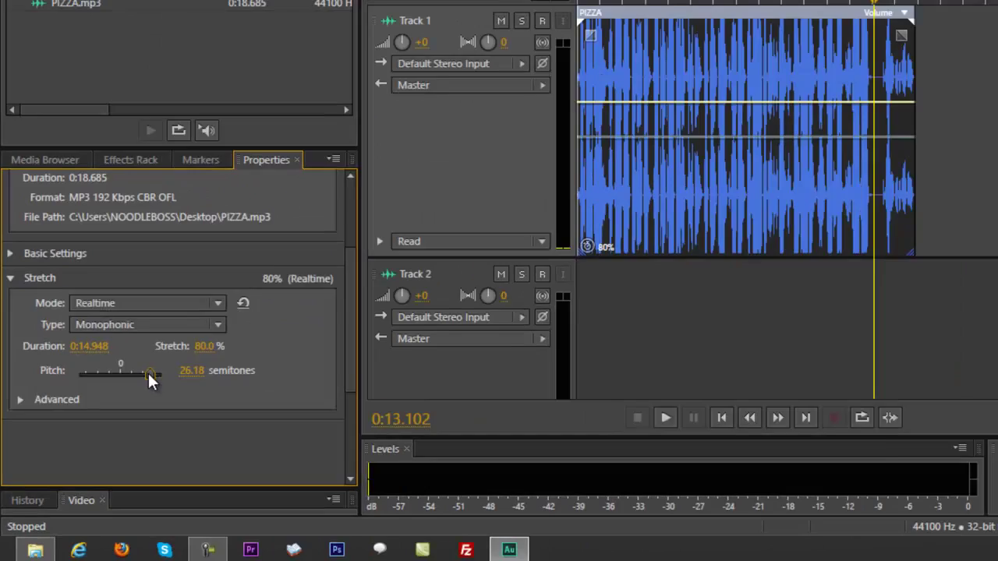
left_click_drag(137, 394, 139, 388)
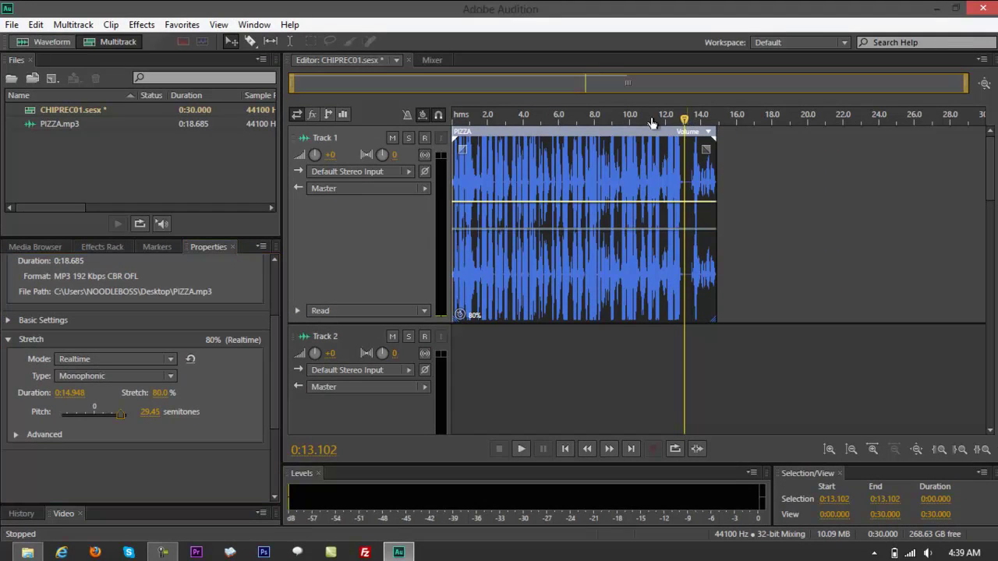
left_click(455, 118)
key("space")
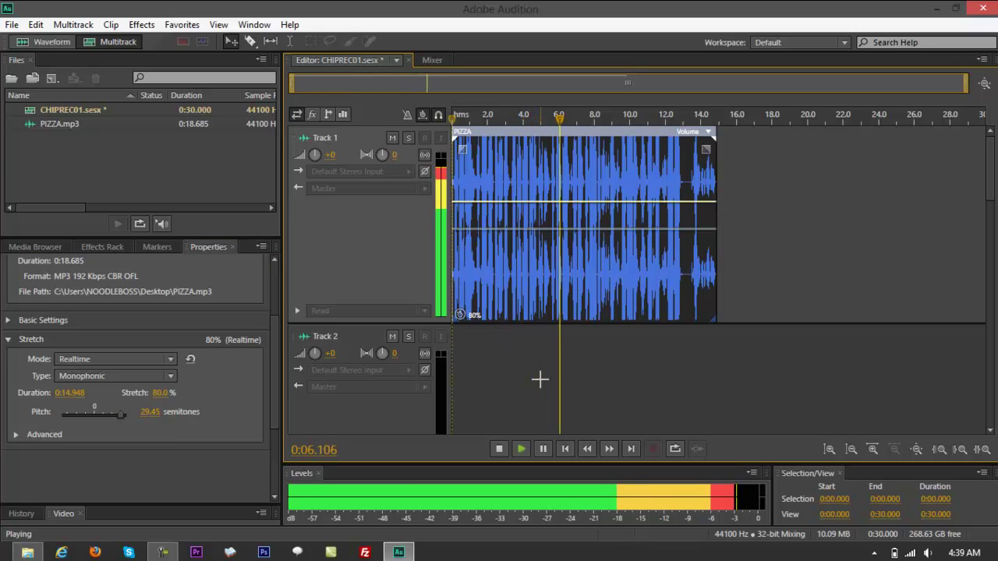
key("space")
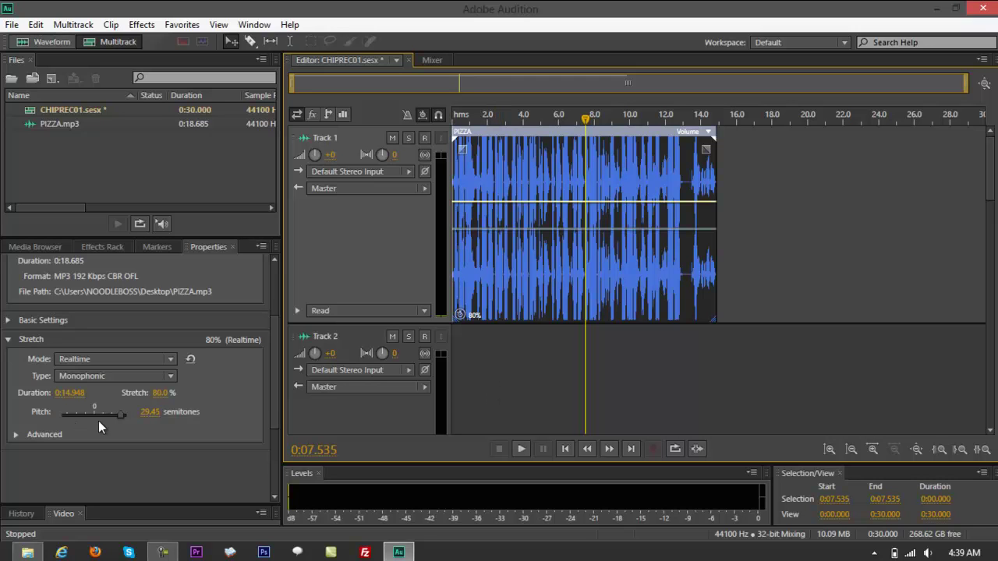
Drop the PIZZA clip's pitch to about -24.55 semitones and preview it
left_click_drag(118, 415, 86, 414)
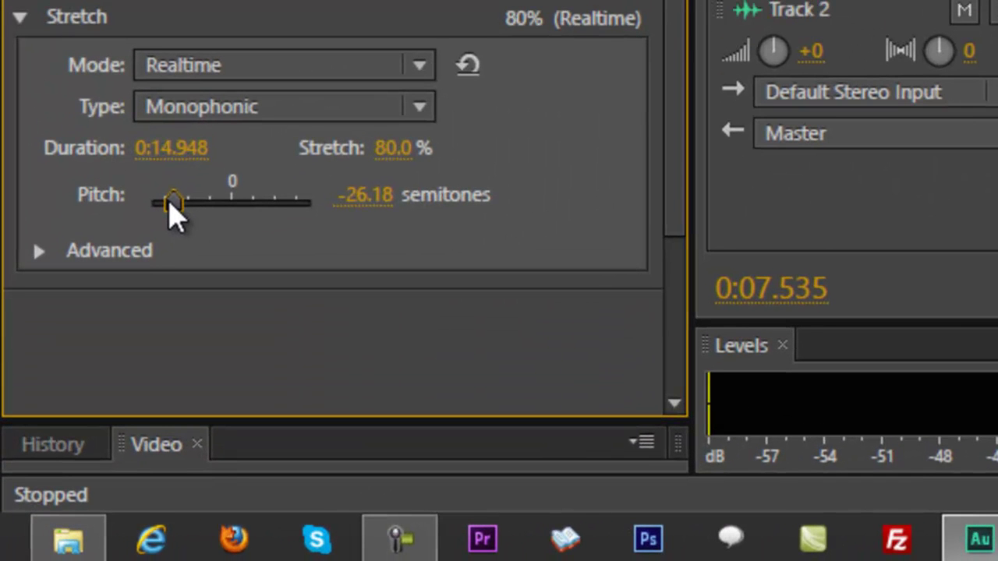
left_click_drag(173, 212, 178, 216)
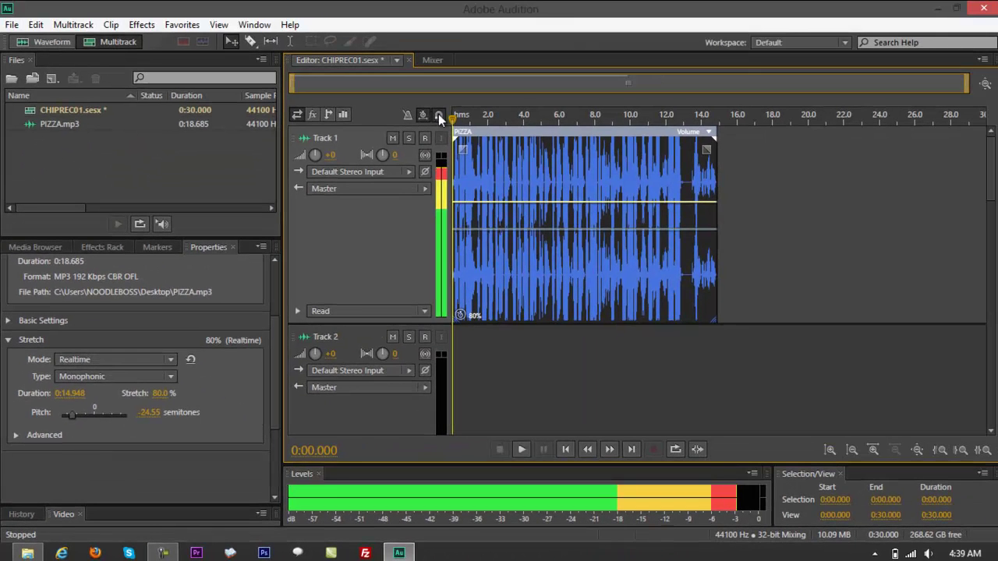
key("space")
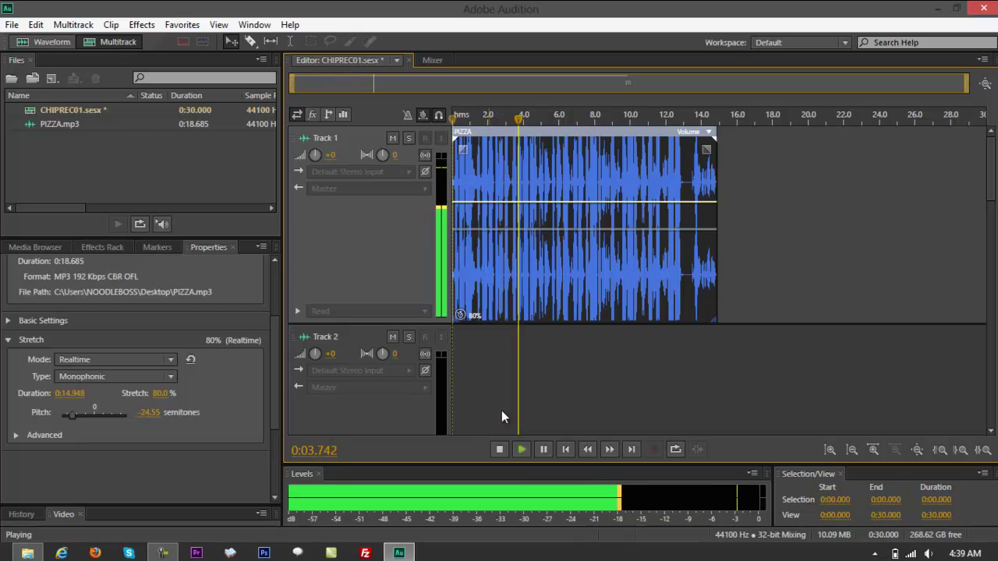
key("space")
Raise the pitch to -8.18 semitones and replay the clip from the session start
left_click(74, 415)
left_click_drag(73, 414, 85, 415)
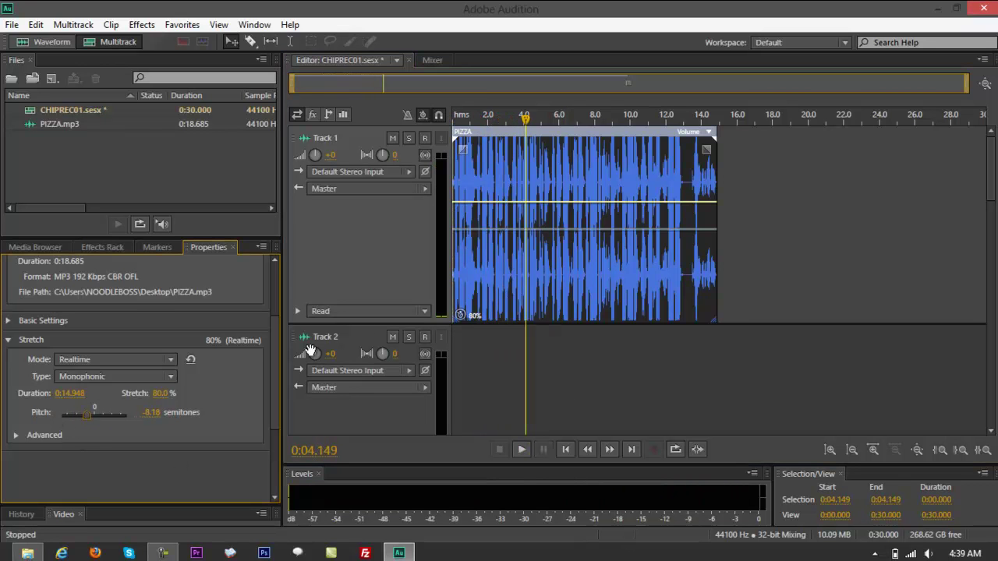
left_click_drag(525, 116, 453, 115)
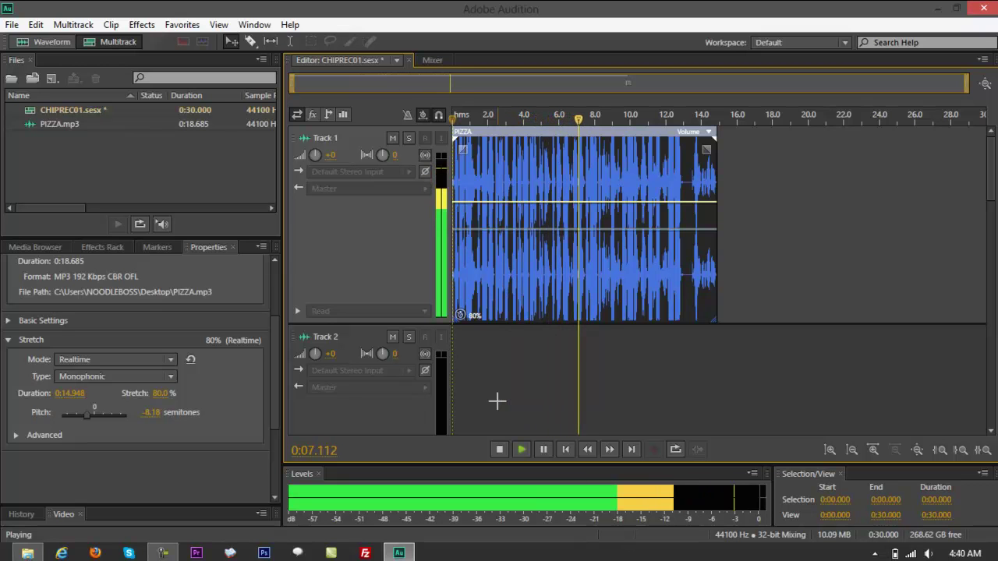
key("space")
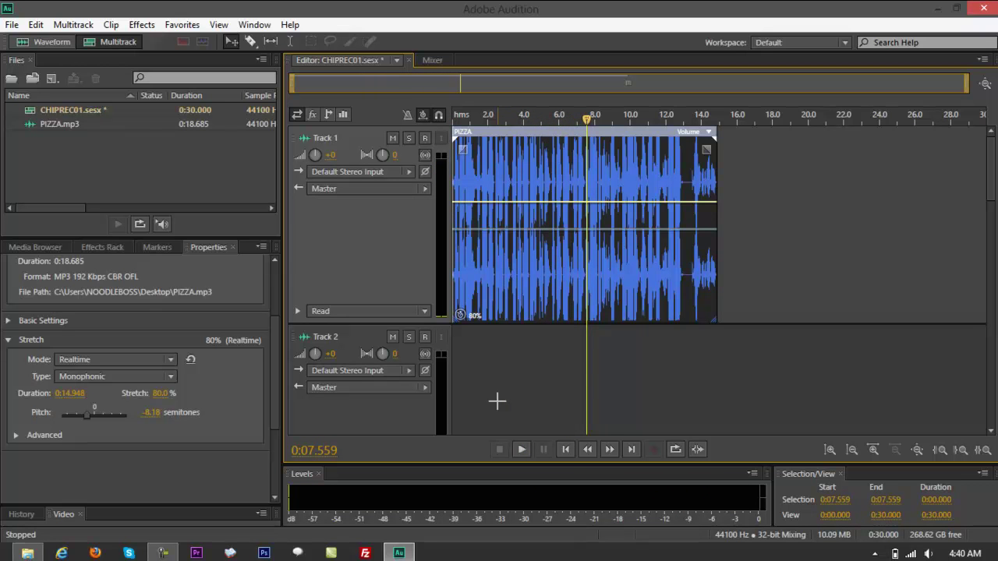